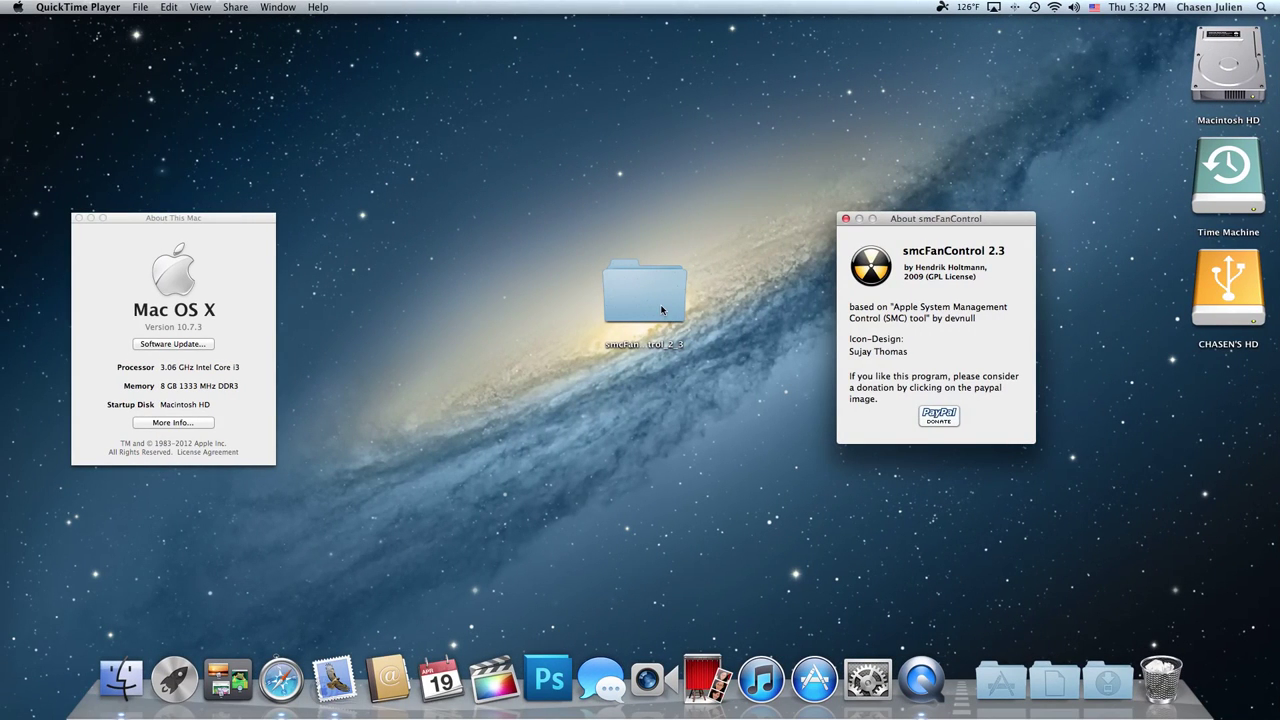
Look through the smcFanControl_2_3 folder and the installed apps grid, then return to the desktop.
double_click(668, 316)
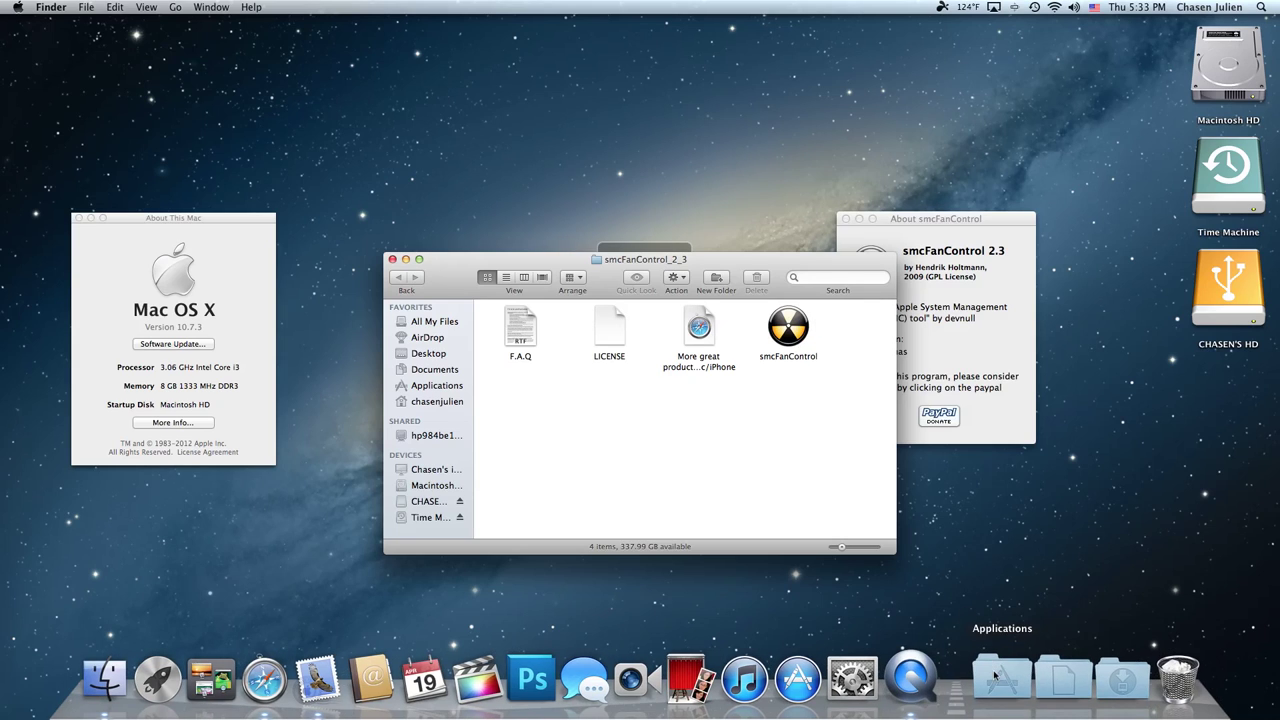
click(392, 260)
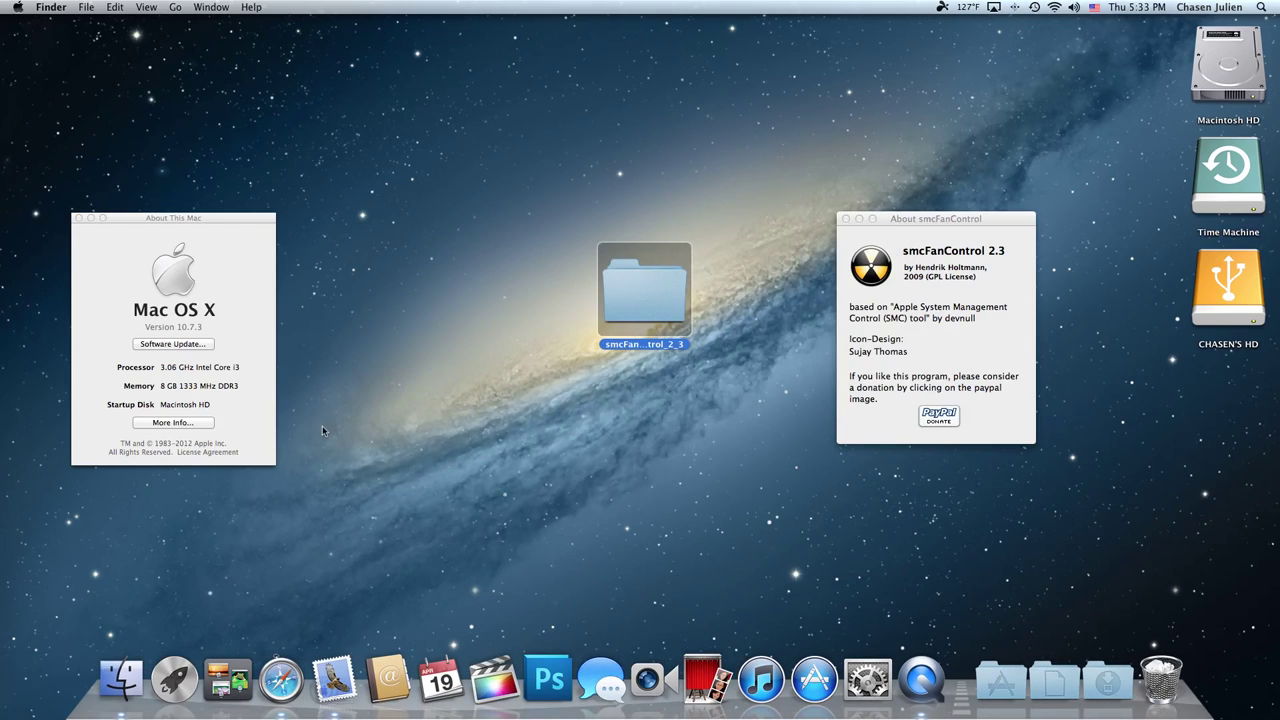
click(174, 684)
scroll(408, 430, right, 3)
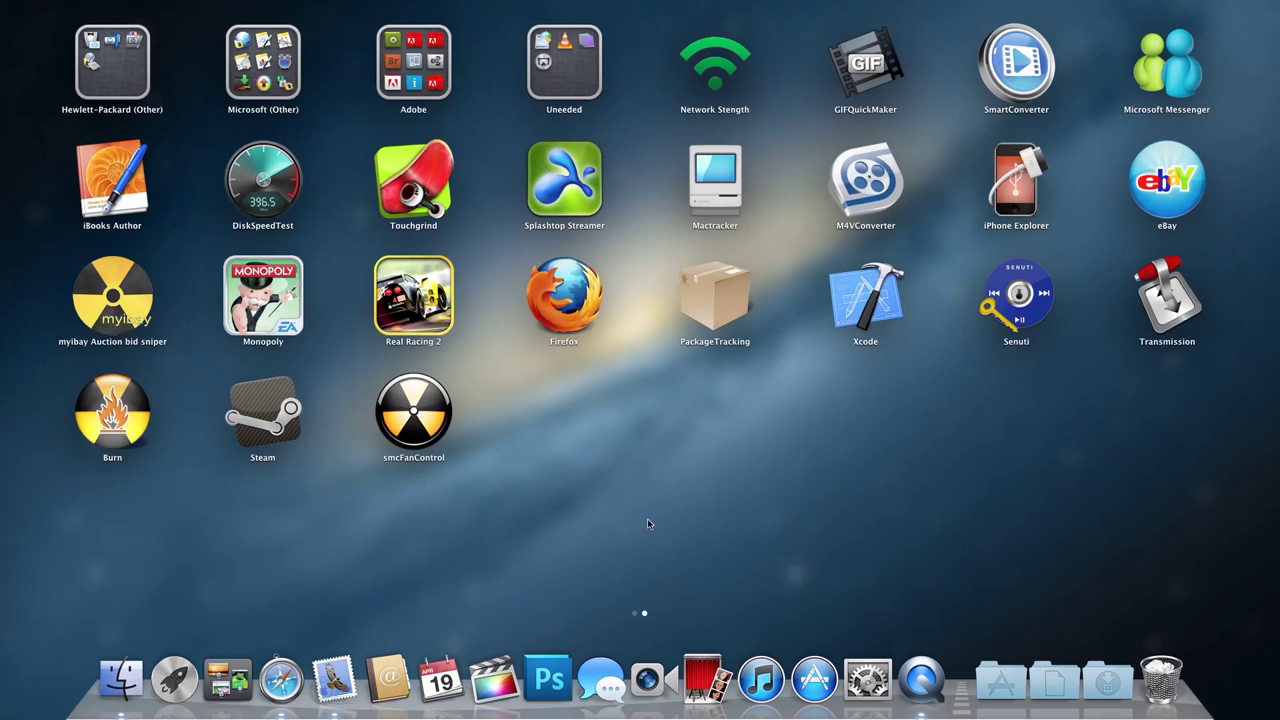
click(648, 420)
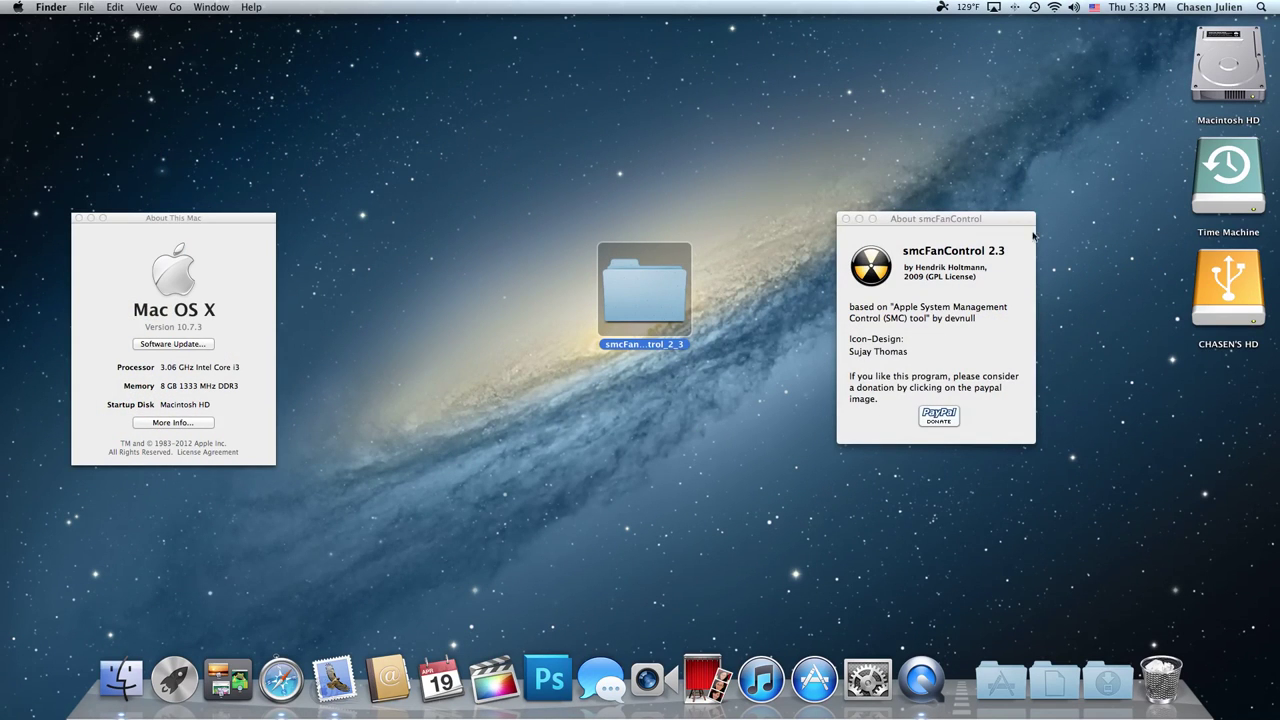
Show the smcFanControl menu-bar dropdown with fan speeds 1000, 1099 and 1199 rpm under Default.
click(969, 8)
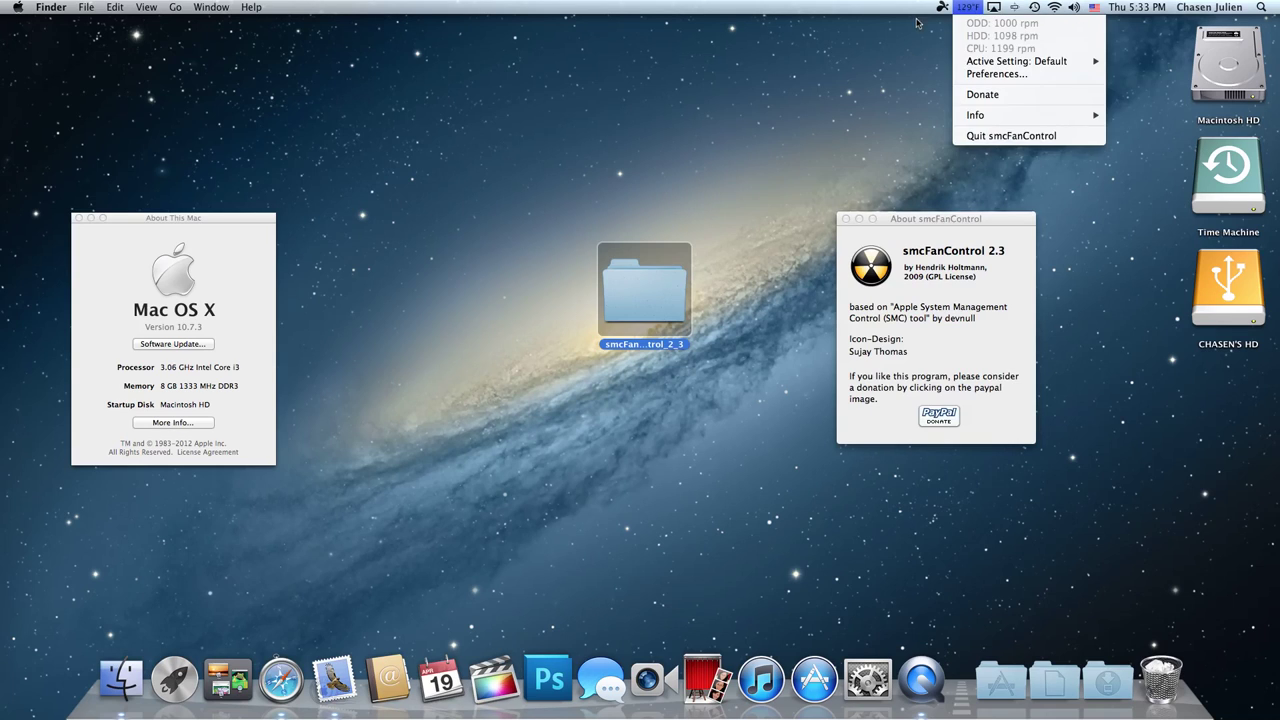
click(966, 8)
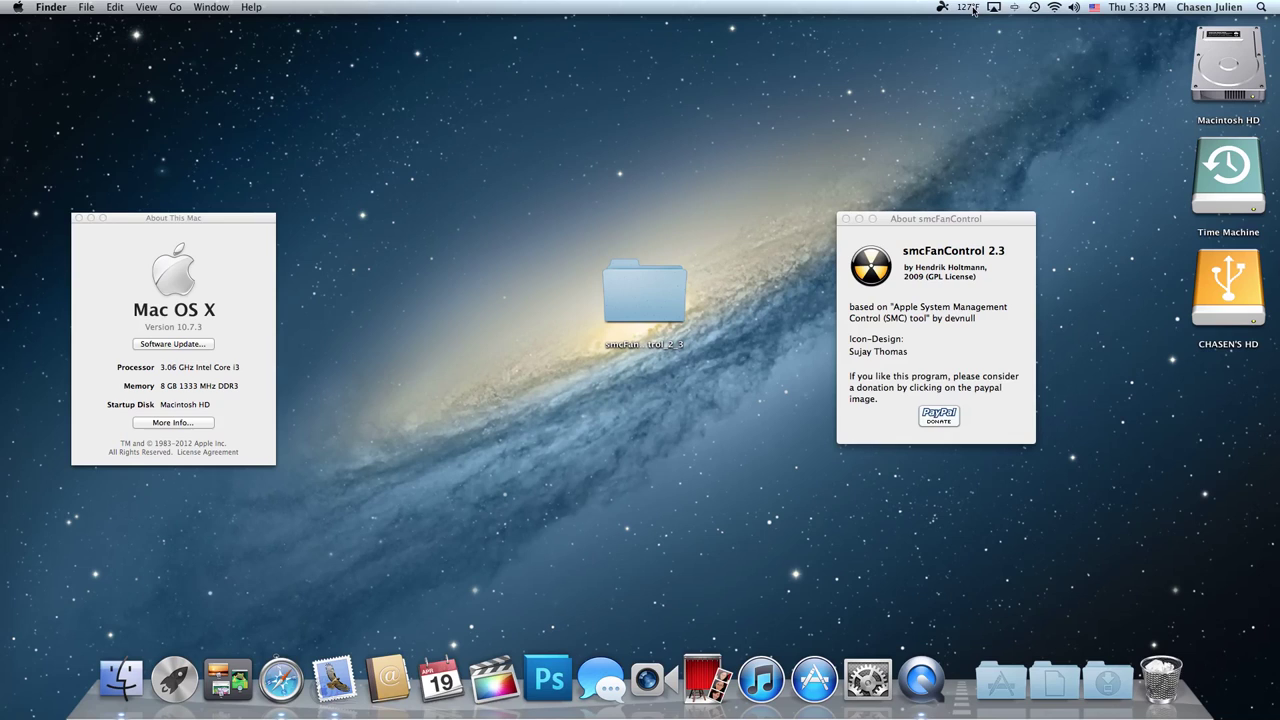
click(969, 7)
click(888, 116)
click(976, 8)
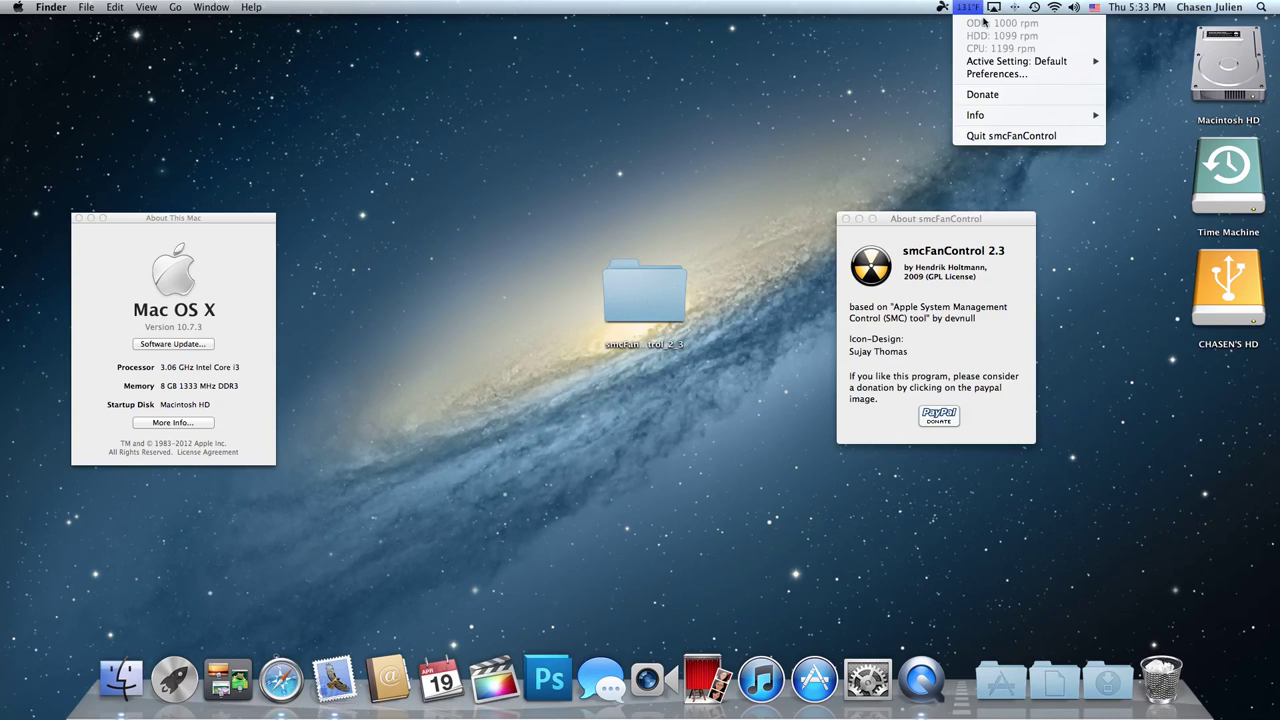
Open smcFanControl Preferences, leaving the menu bar display on Temperature only.
click(993, 77)
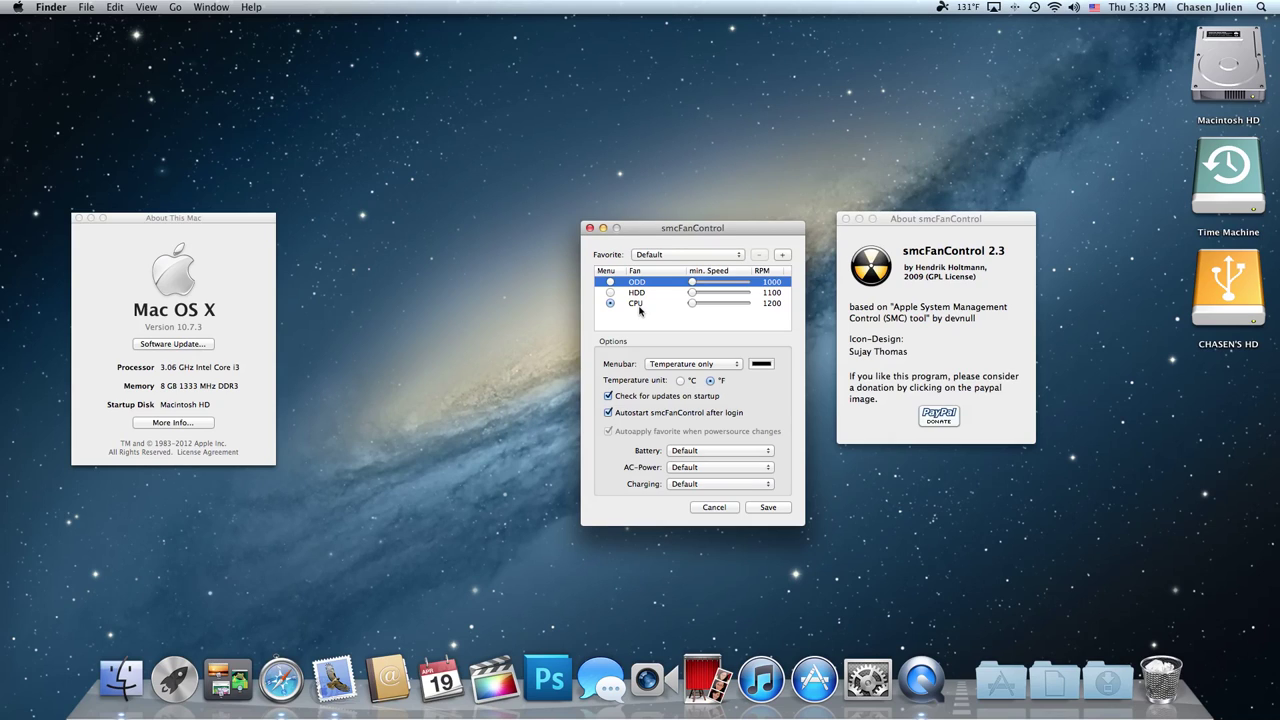
click(713, 365)
click(713, 366)
click(968, 8)
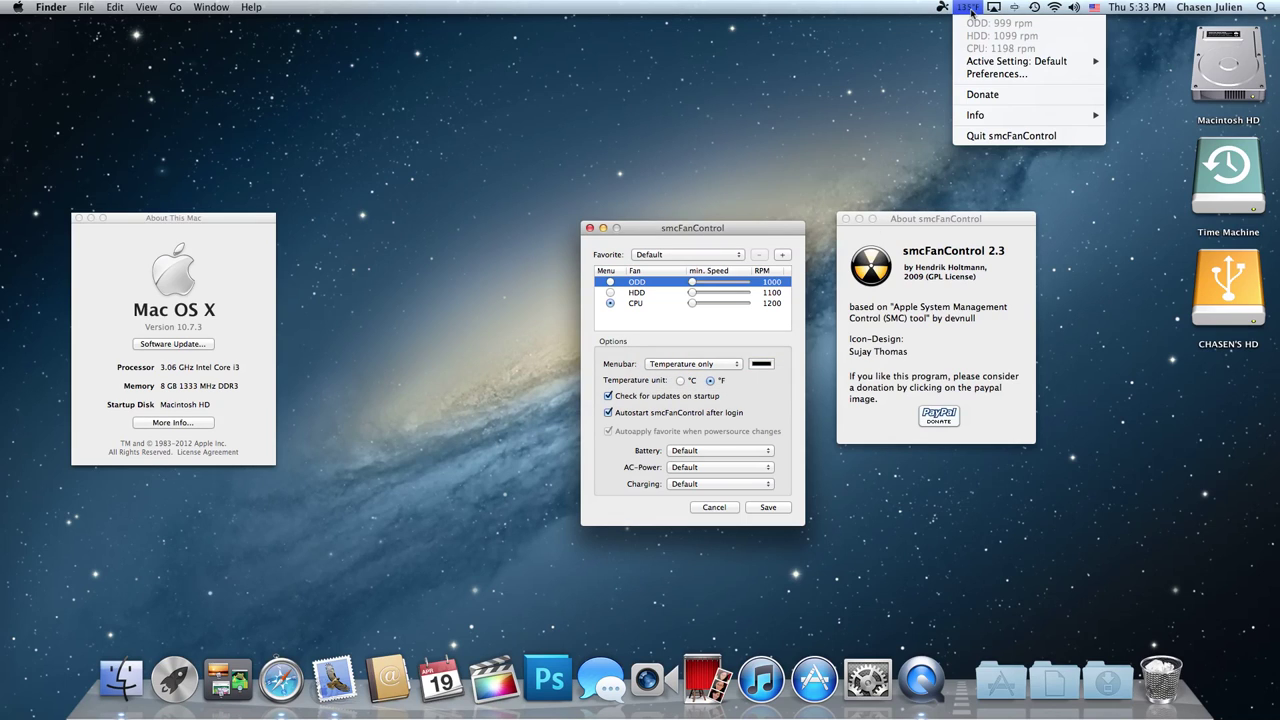
click(948, 24)
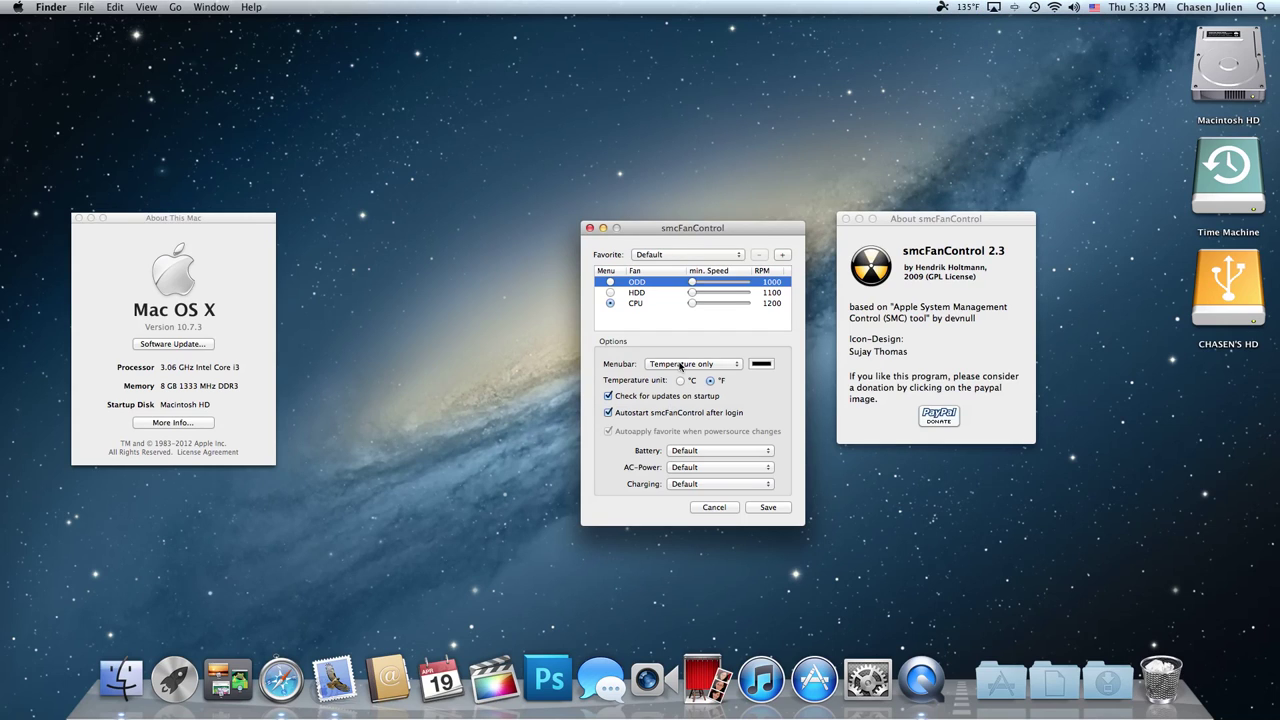
click(680, 365)
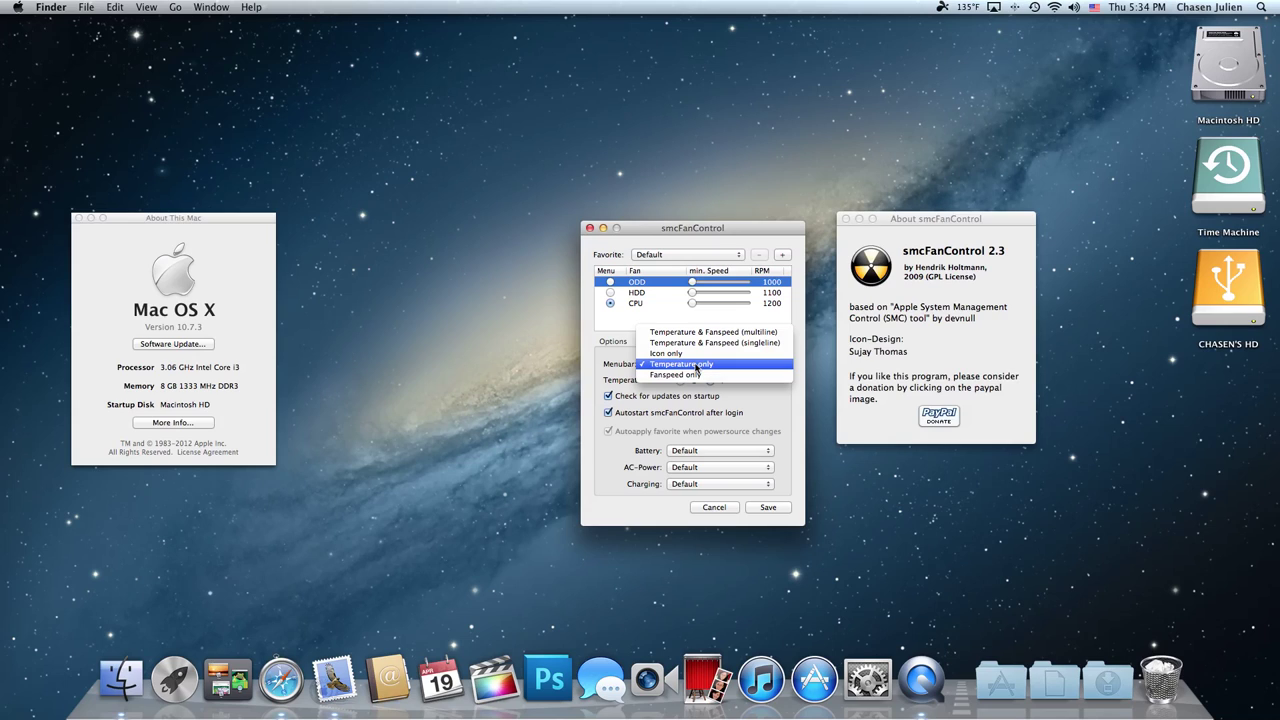
click(698, 365)
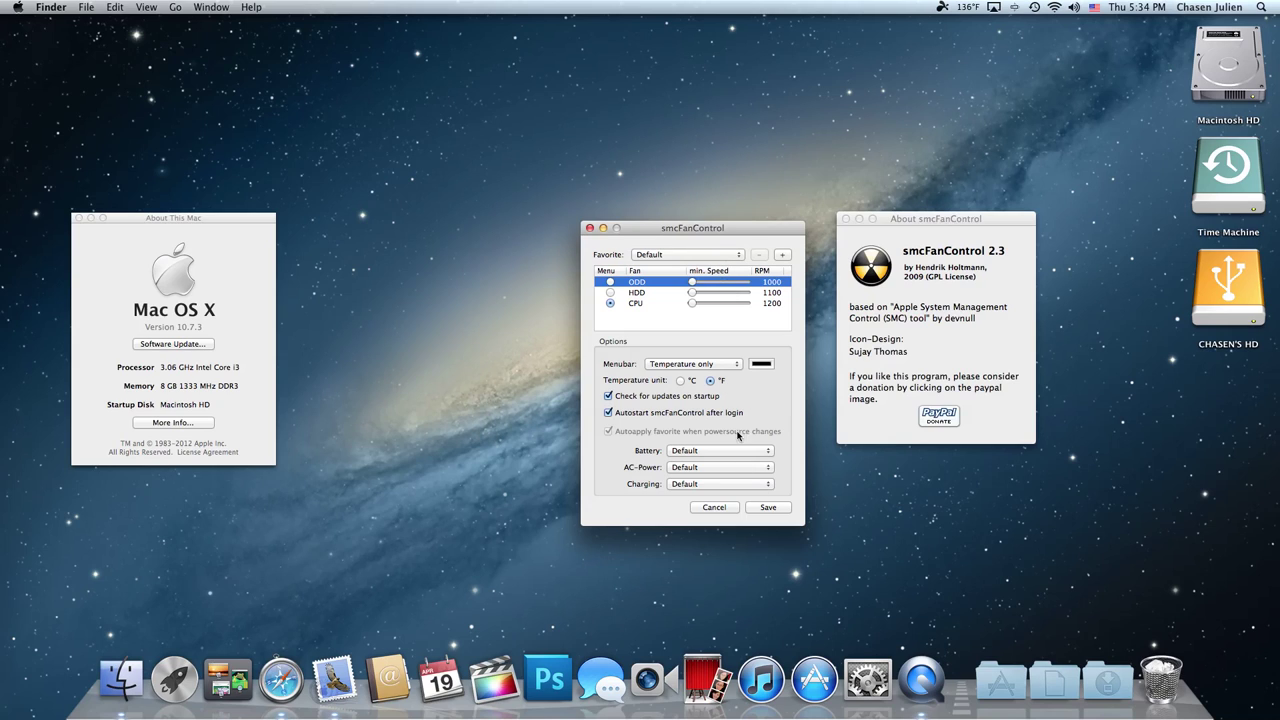
Try the Medium and then the Maximum presets in the Favorite list.
click(731, 259)
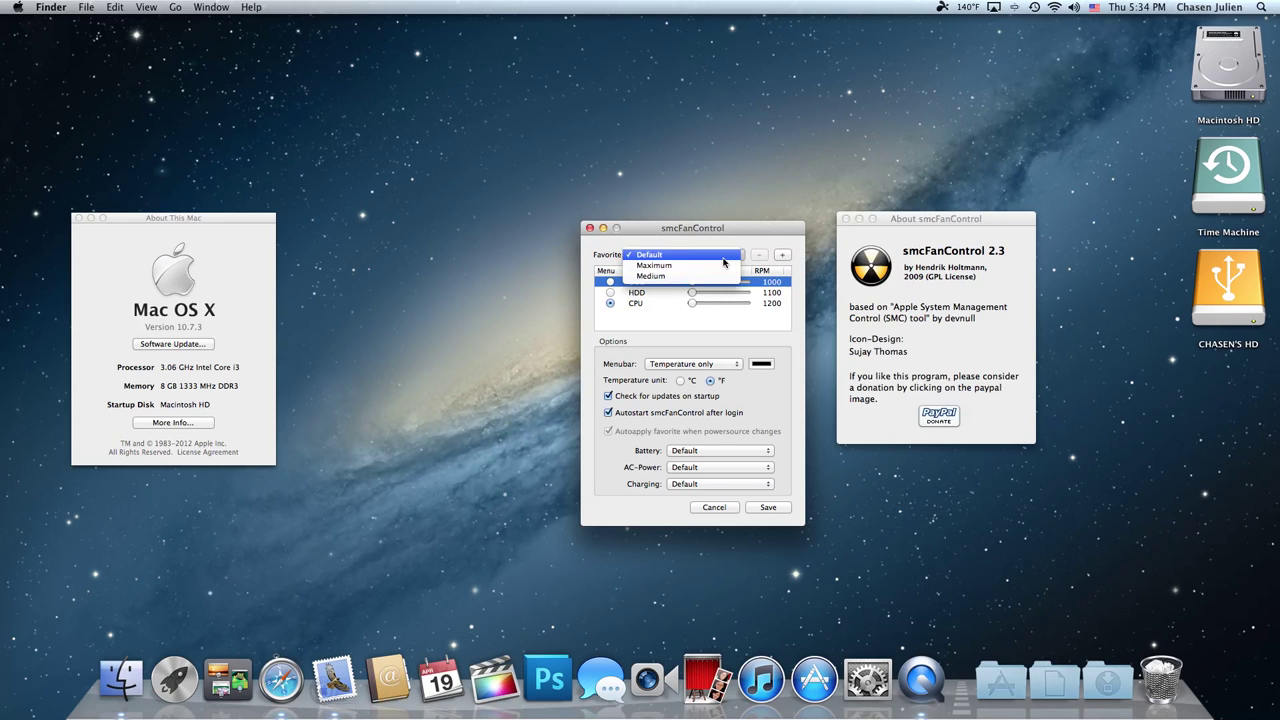
click(668, 336)
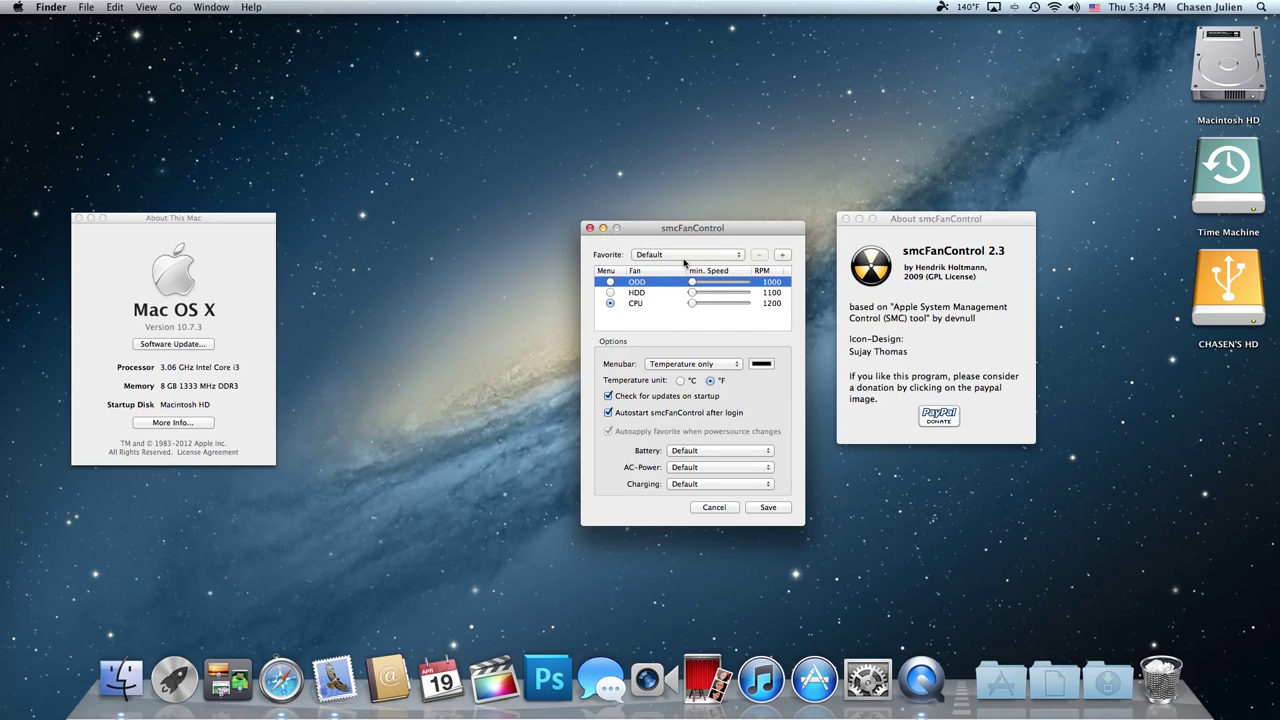
click(683, 259)
click(685, 280)
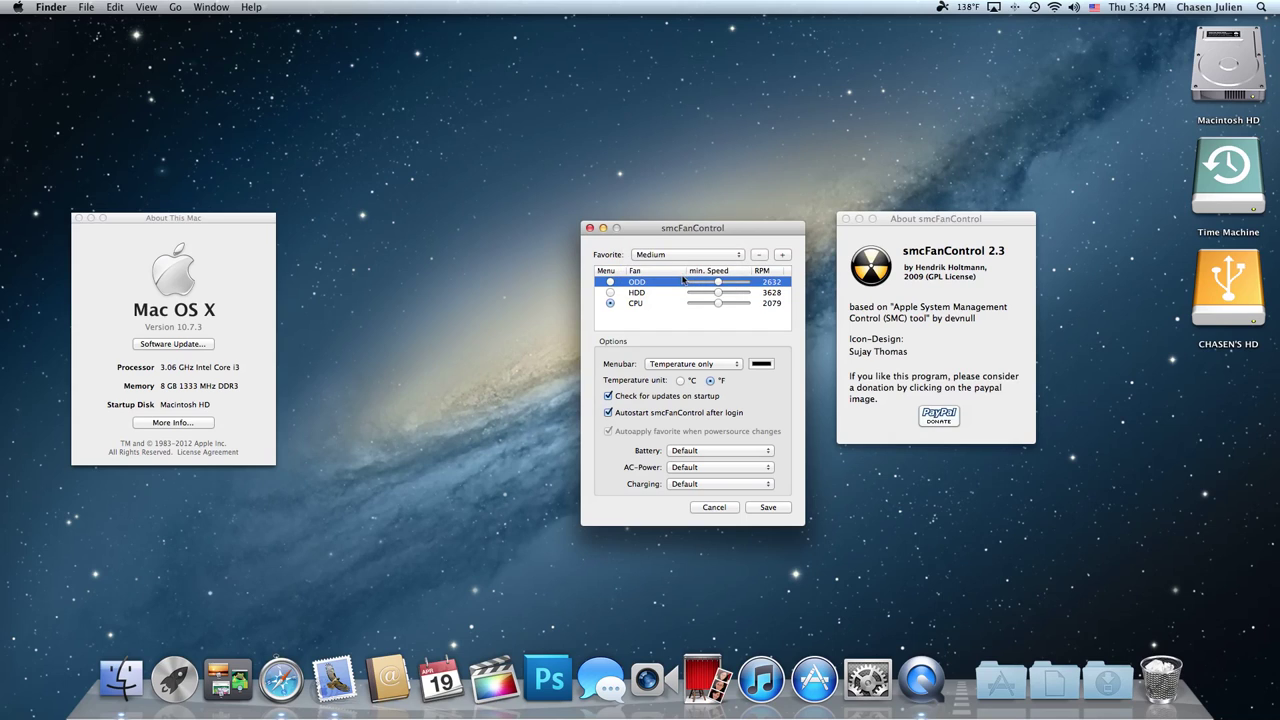
click(684, 257)
click(675, 245)
Set the Favorite back to Default (1000/1100/1200 rpm) and save the preferences.
click(732, 255)
click(693, 249)
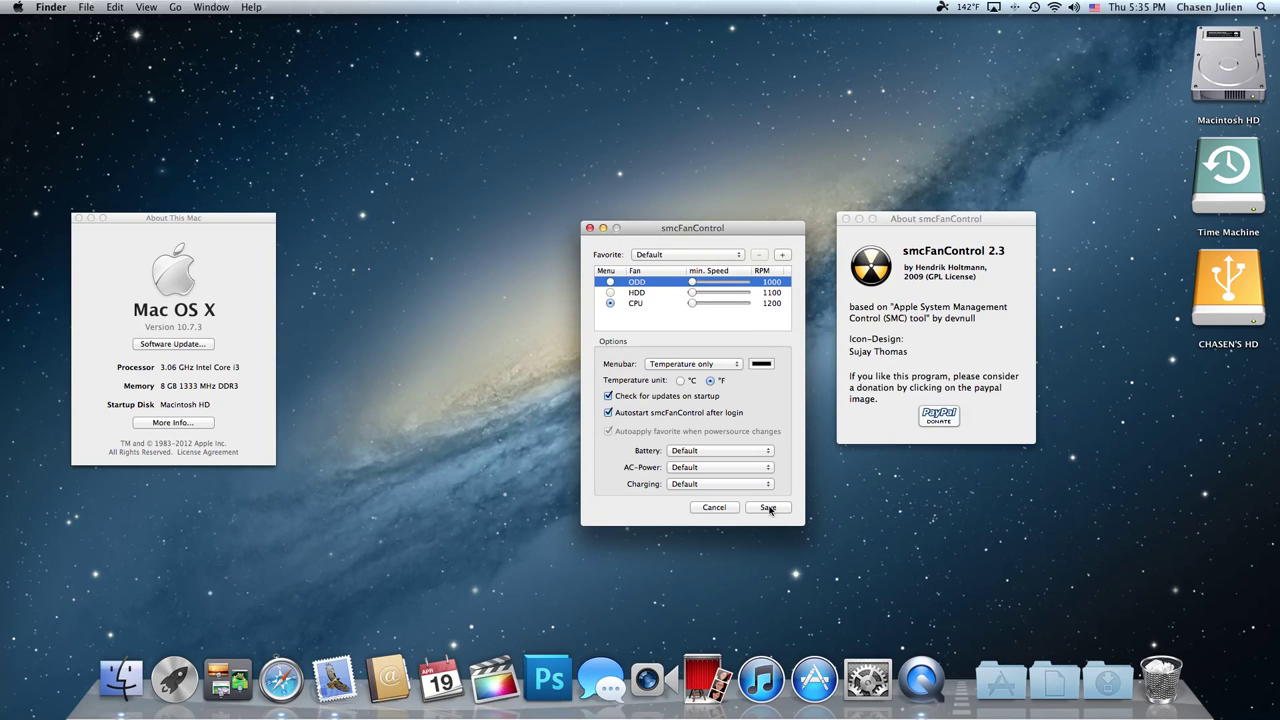
click(767, 508)
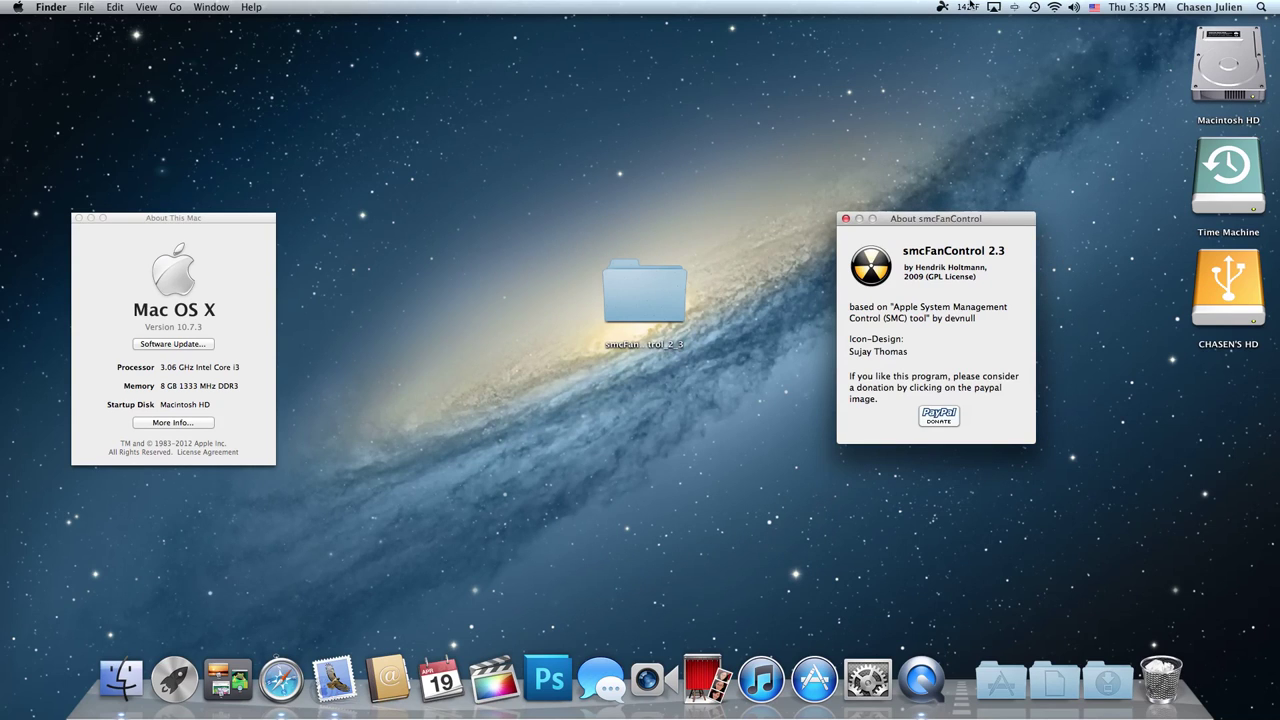
Change the active fan setting from Default to Medium in the menu-bar temperature menu.
click(967, 7)
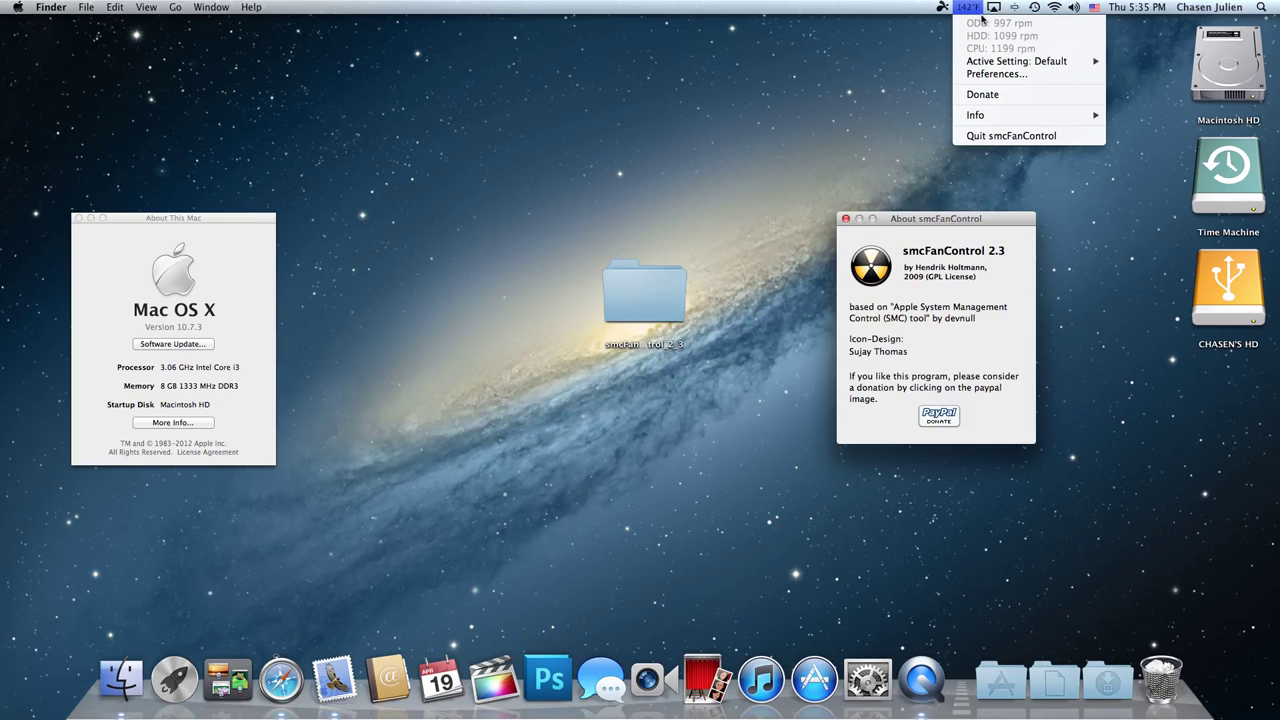
mouse_move(1021, 61)
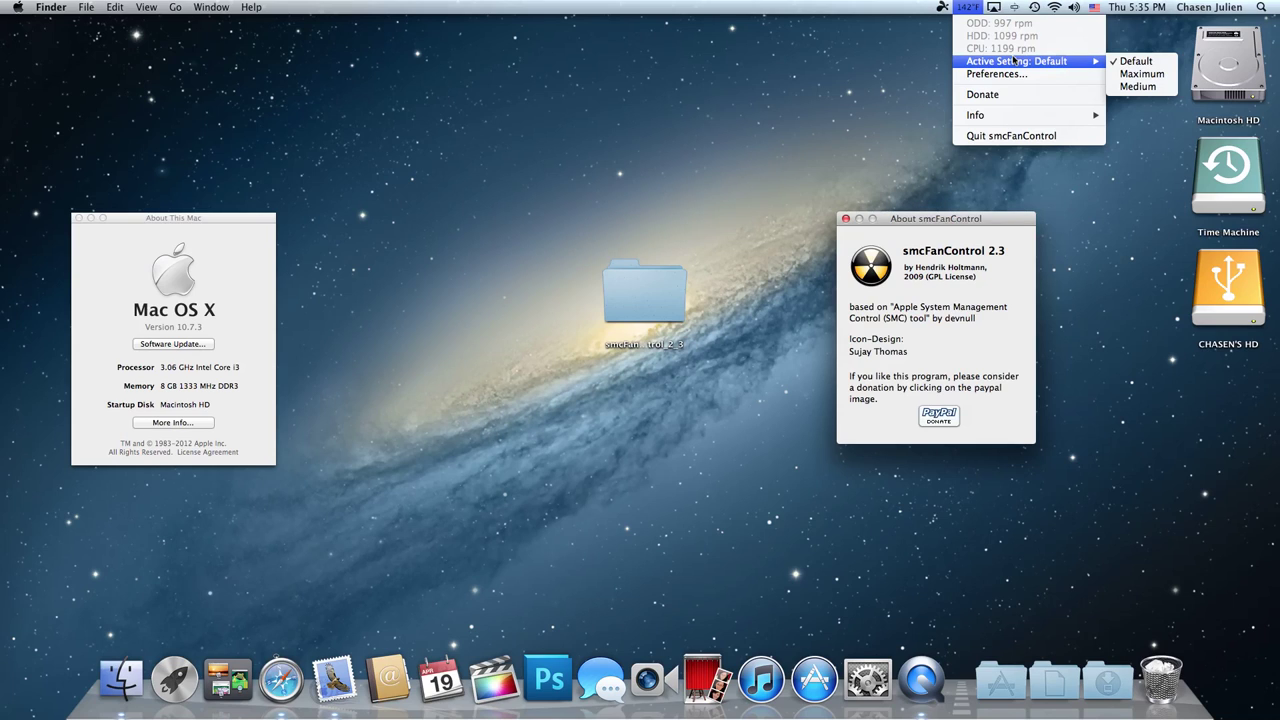
mouse_move(1100, 64)
click(1136, 88)
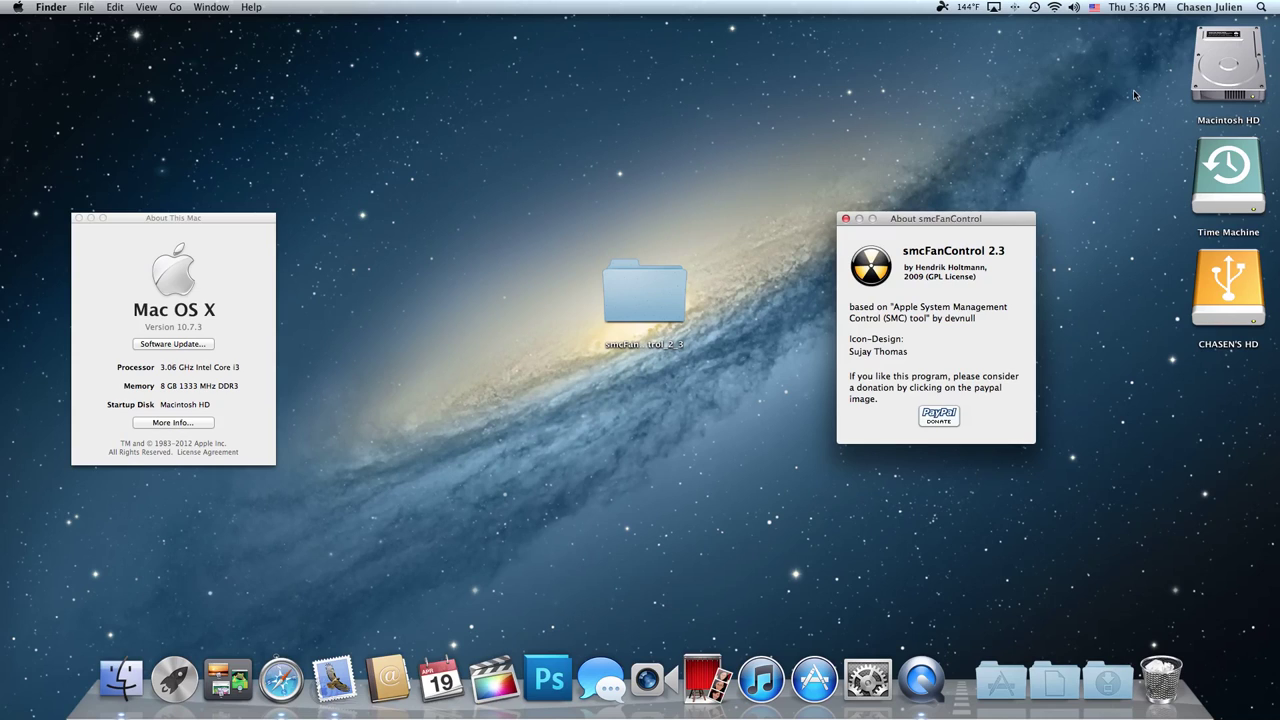
Switch the active setting to Maximum, then back to Medium with fans near 4346 rpm.
click(966, 7)
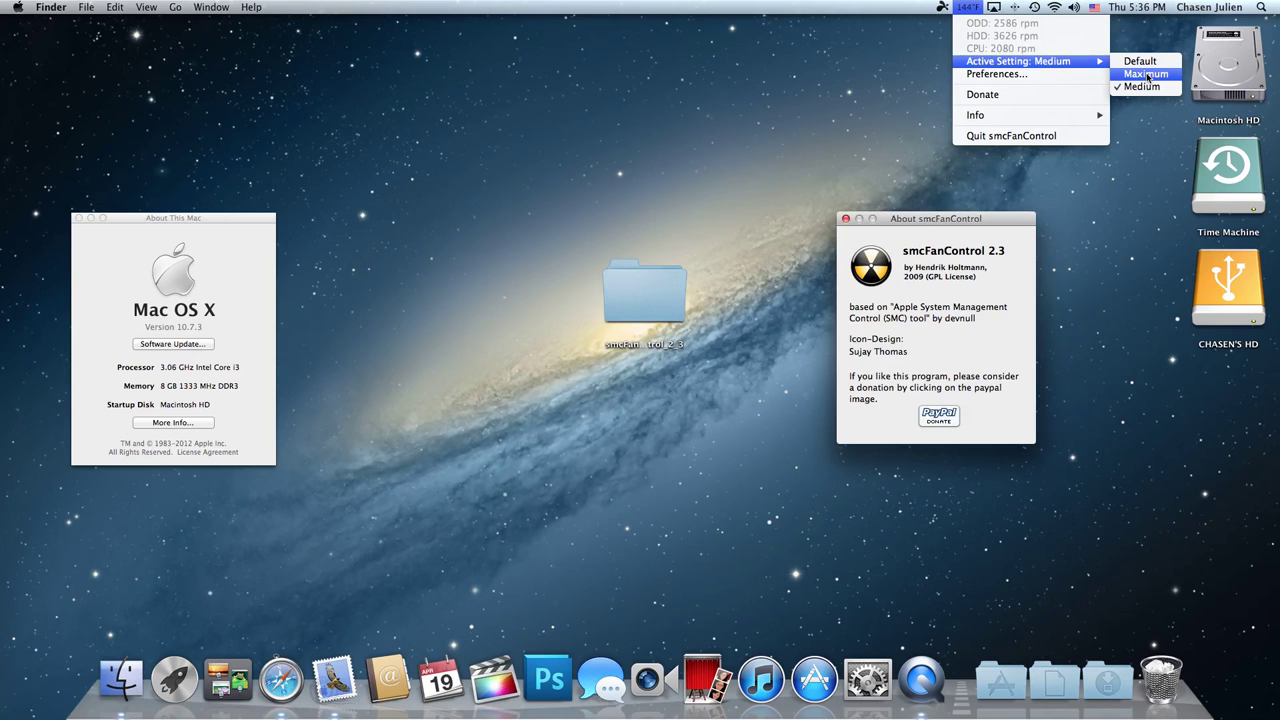
click(1146, 75)
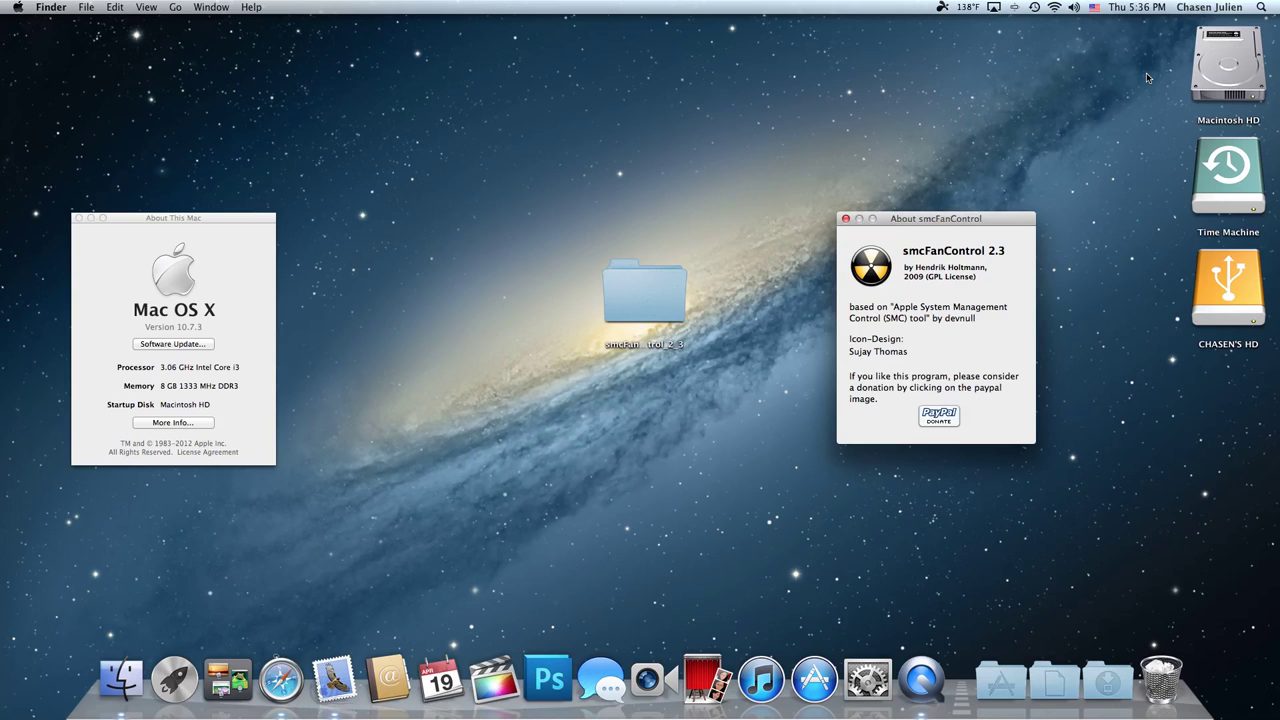
click(970, 9)
mouse_move(1040, 62)
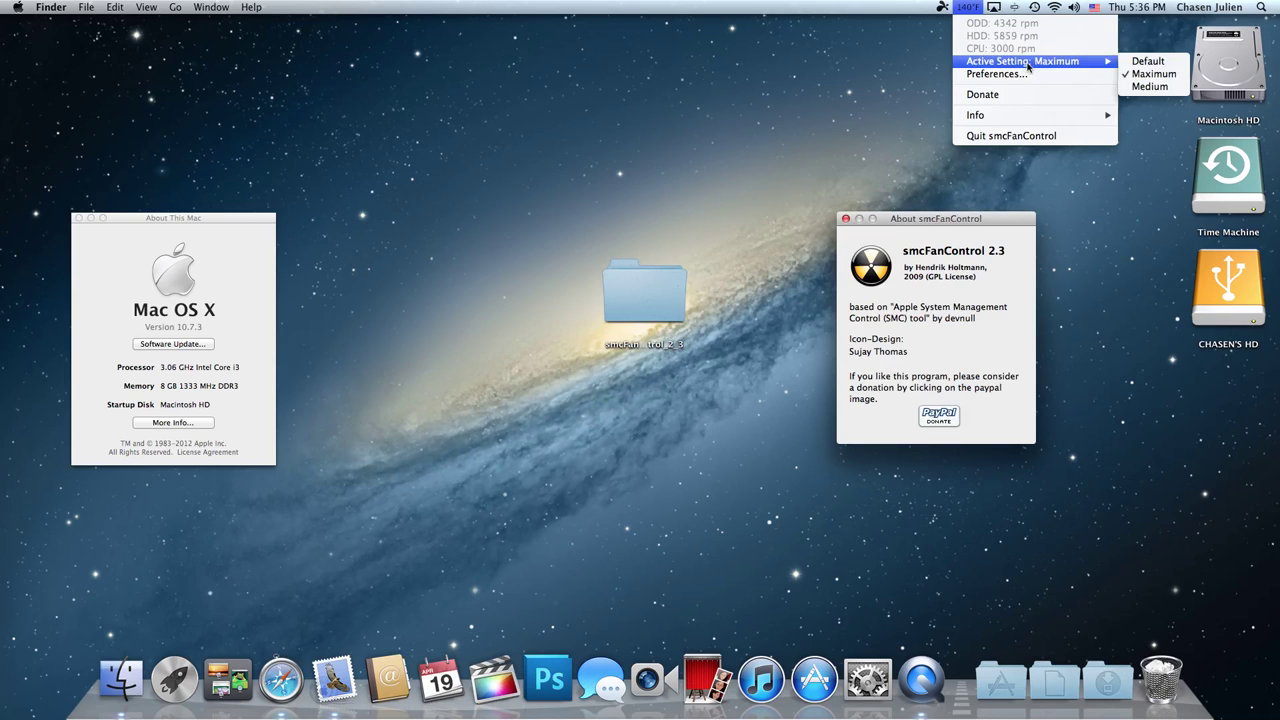
click(1150, 86)
click(978, 9)
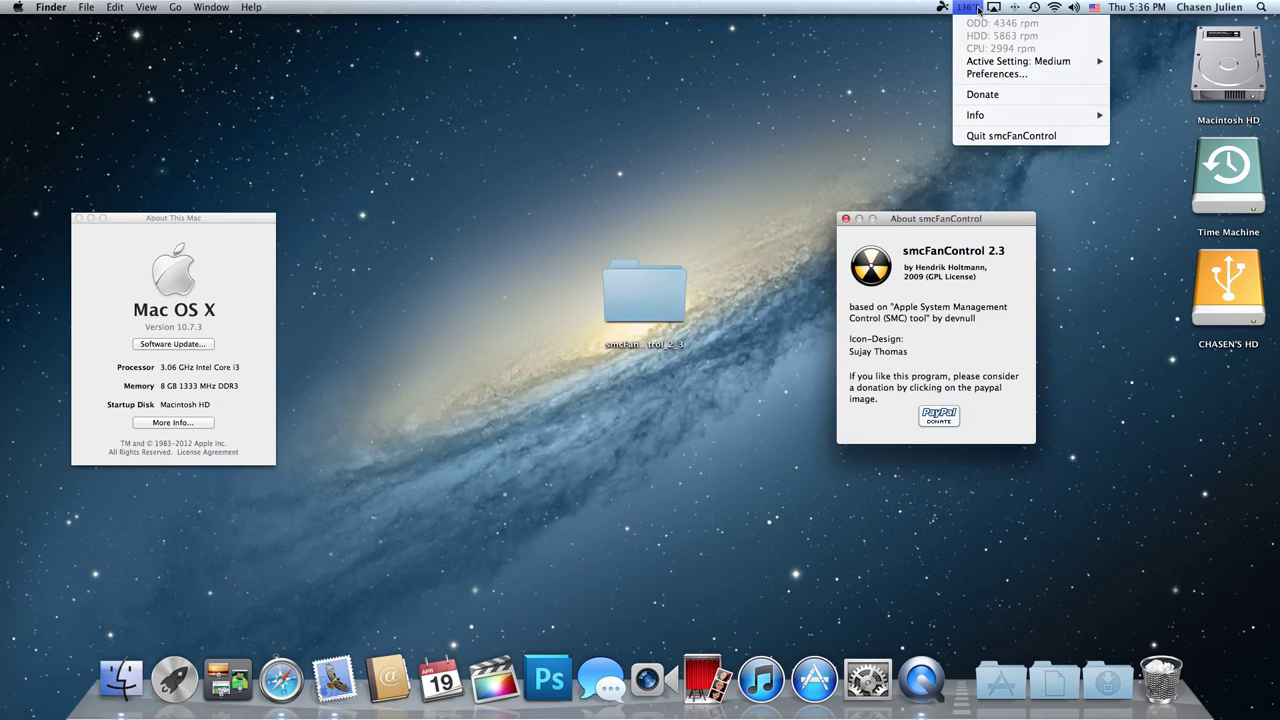
Make the menu-bar temperature readout red, save, and close the Colors and About This Mac windows.
click(995, 74)
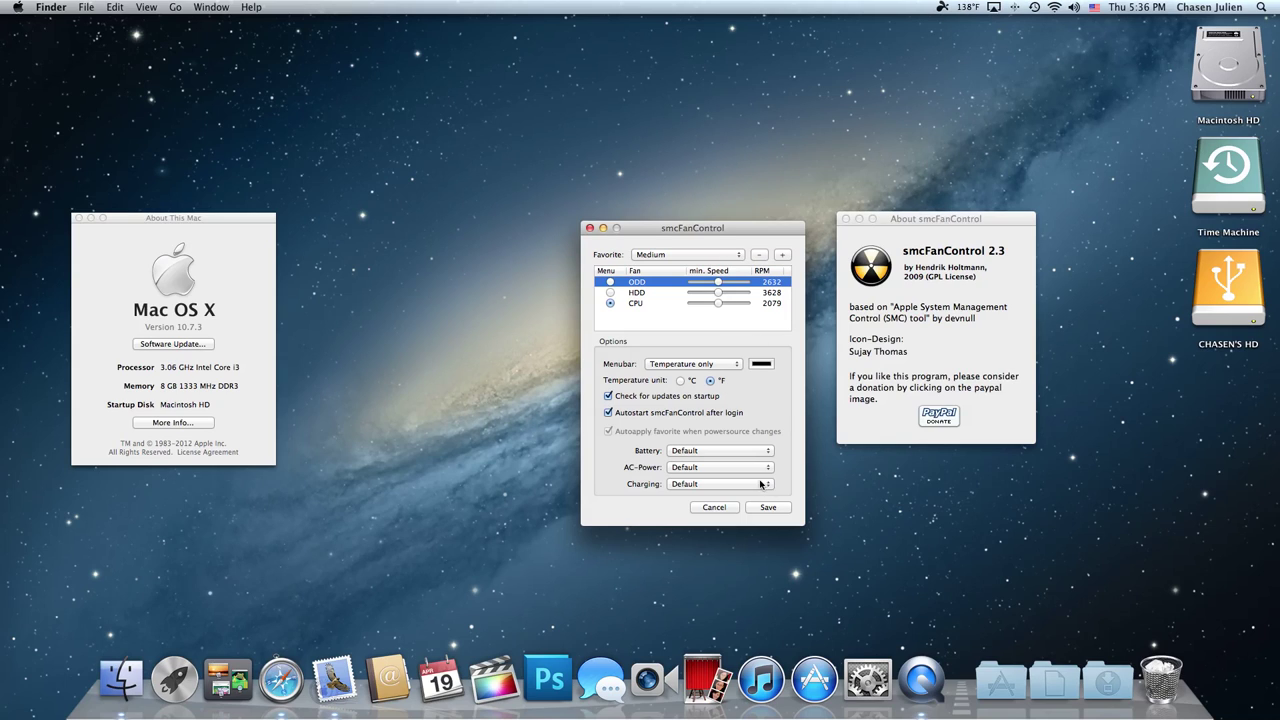
click(761, 363)
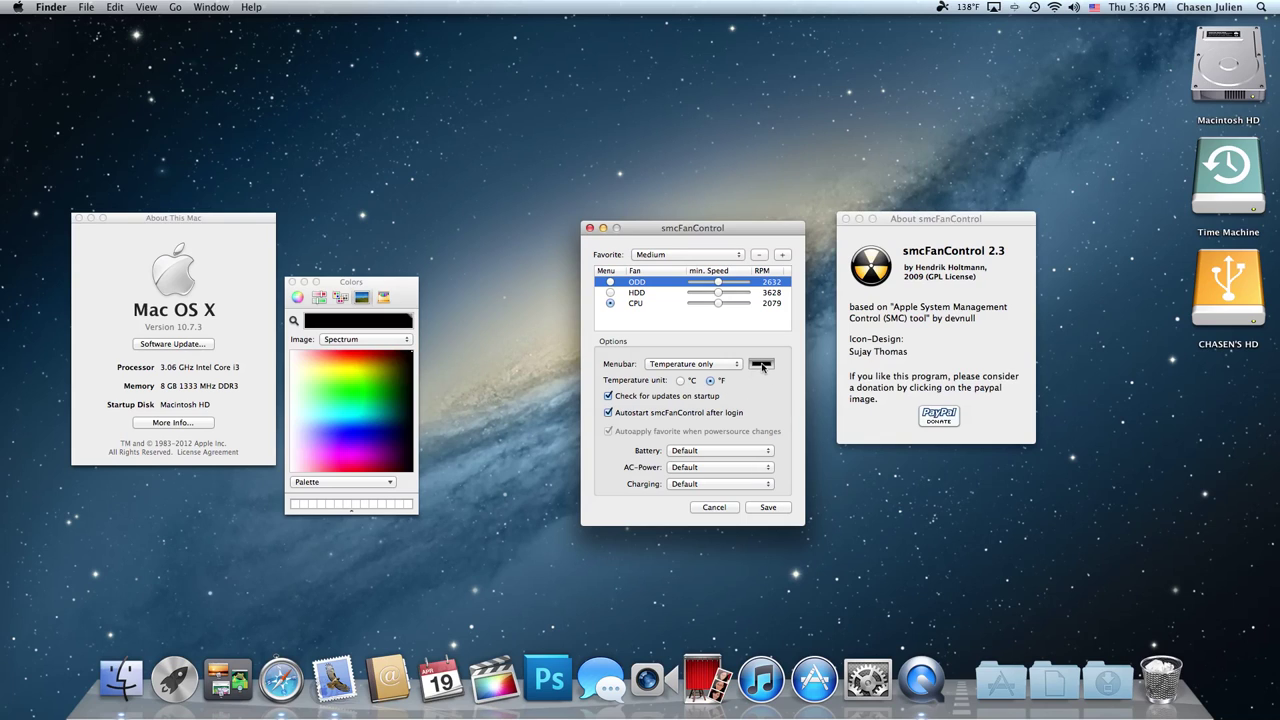
click(366, 436)
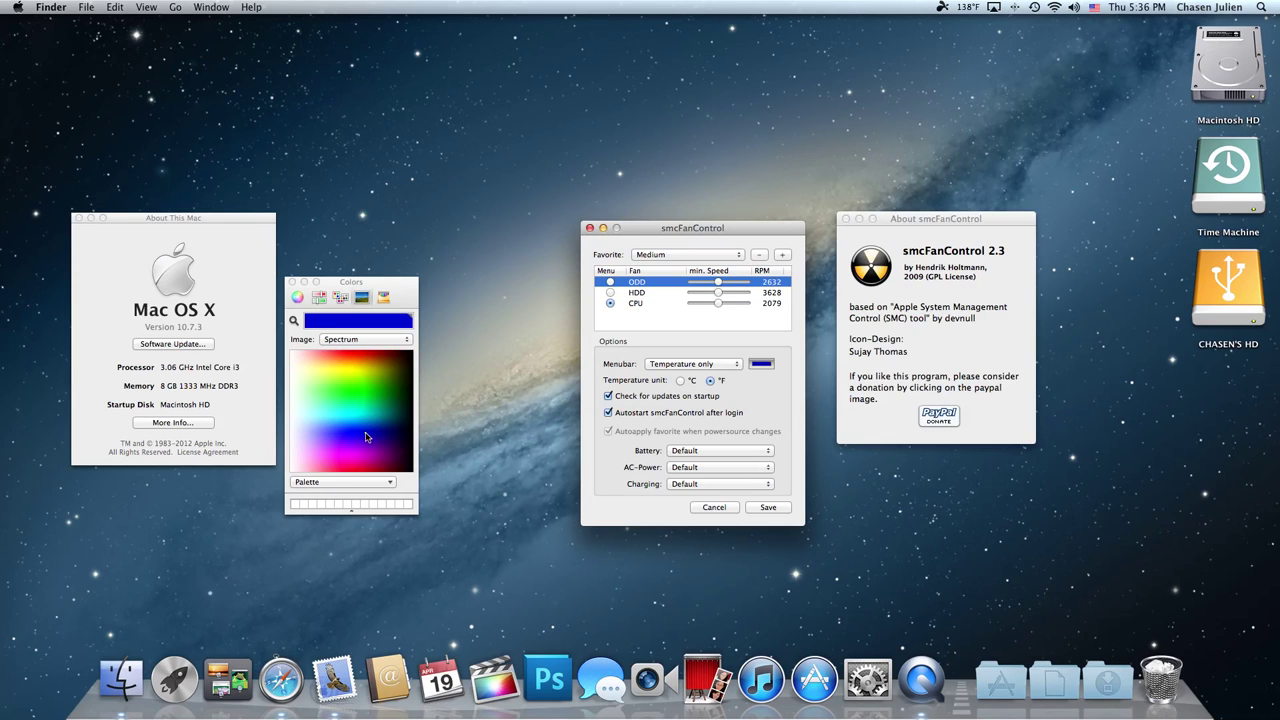
click(366, 354)
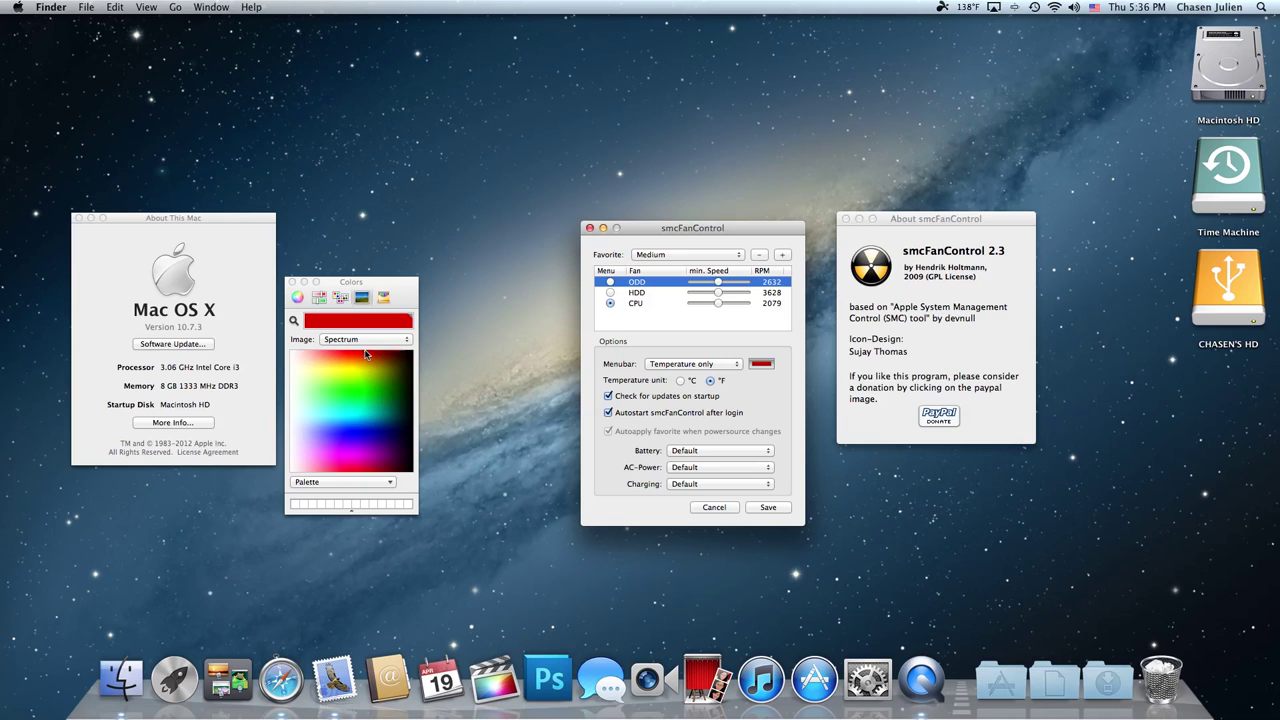
click(768, 507)
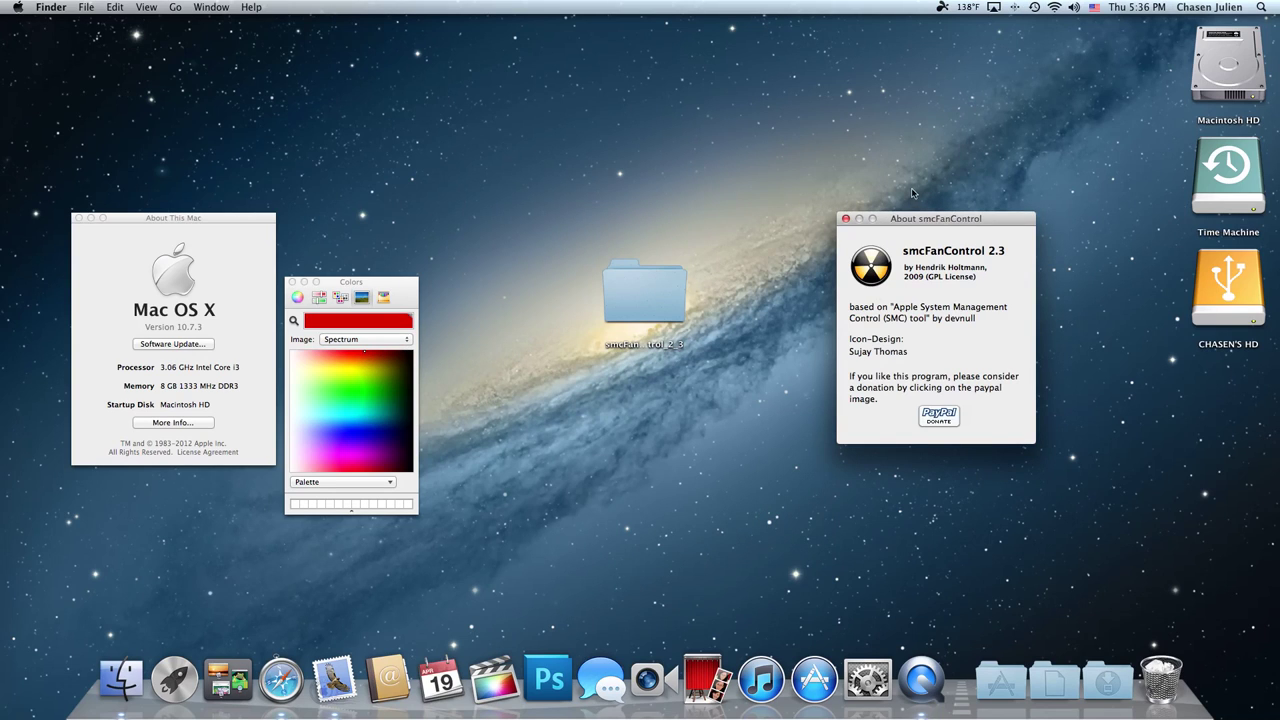
click(290, 282)
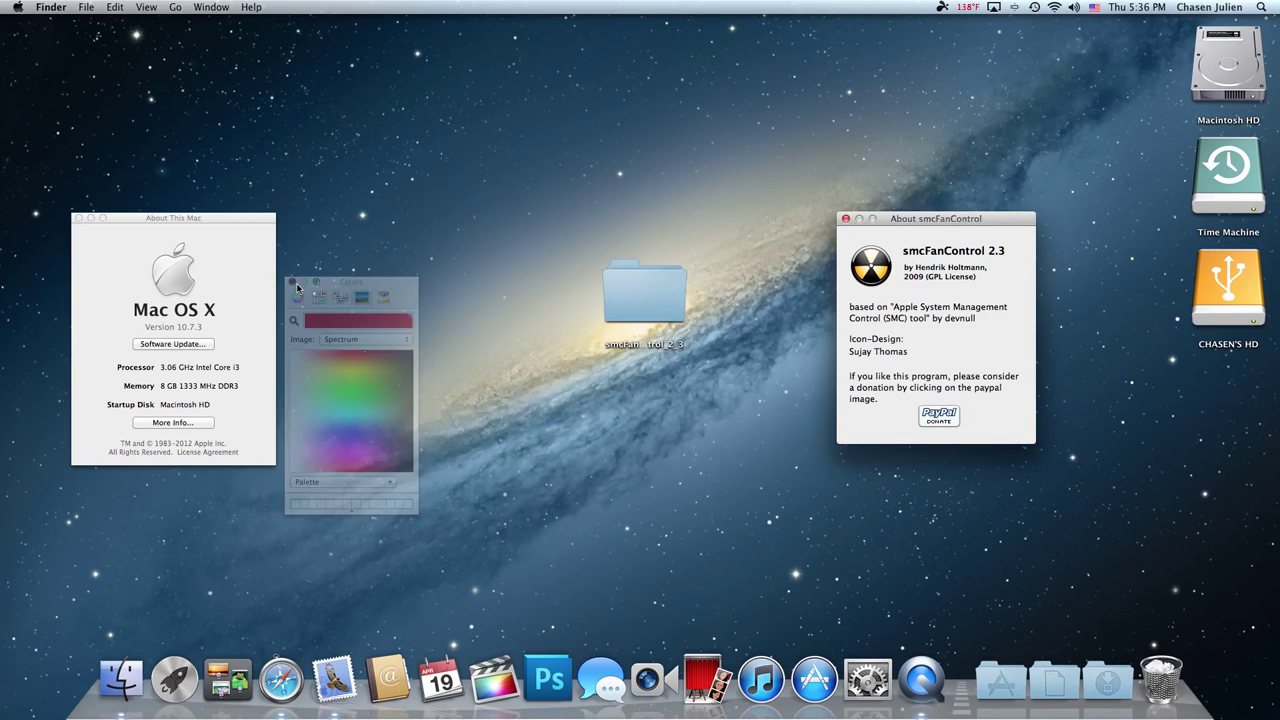
click(79, 218)
click(845, 218)
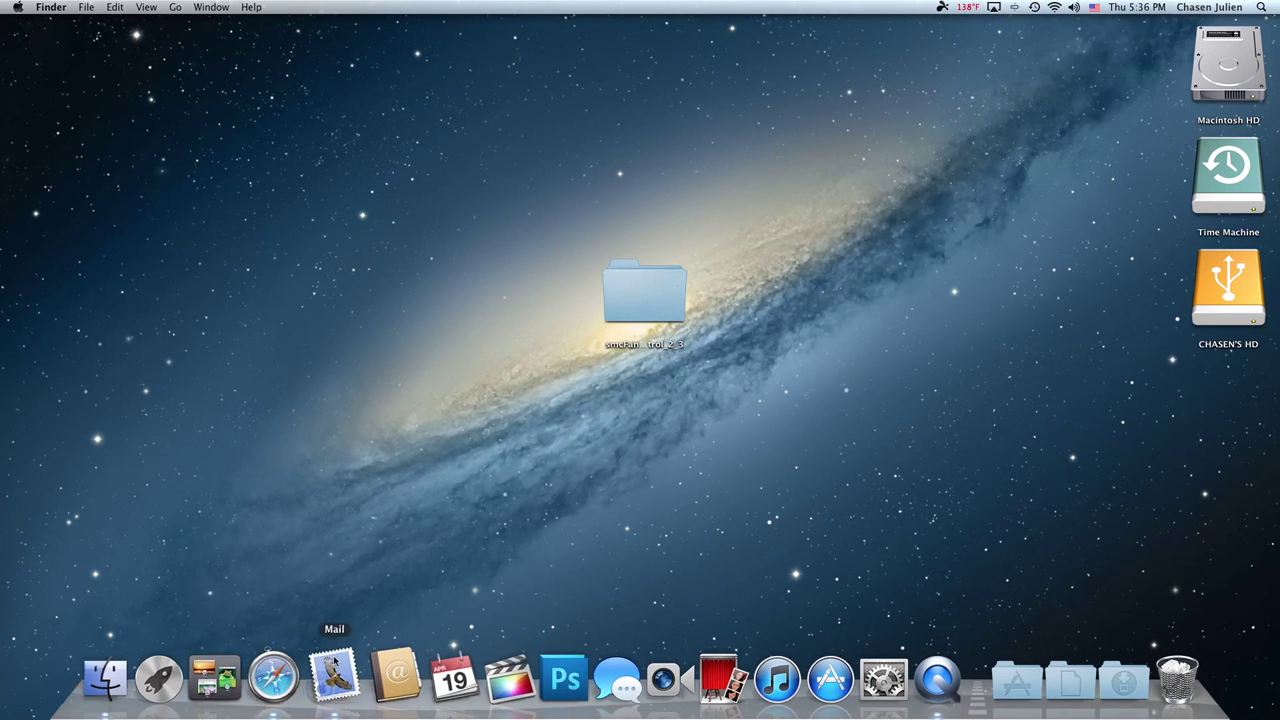
click(273, 678)
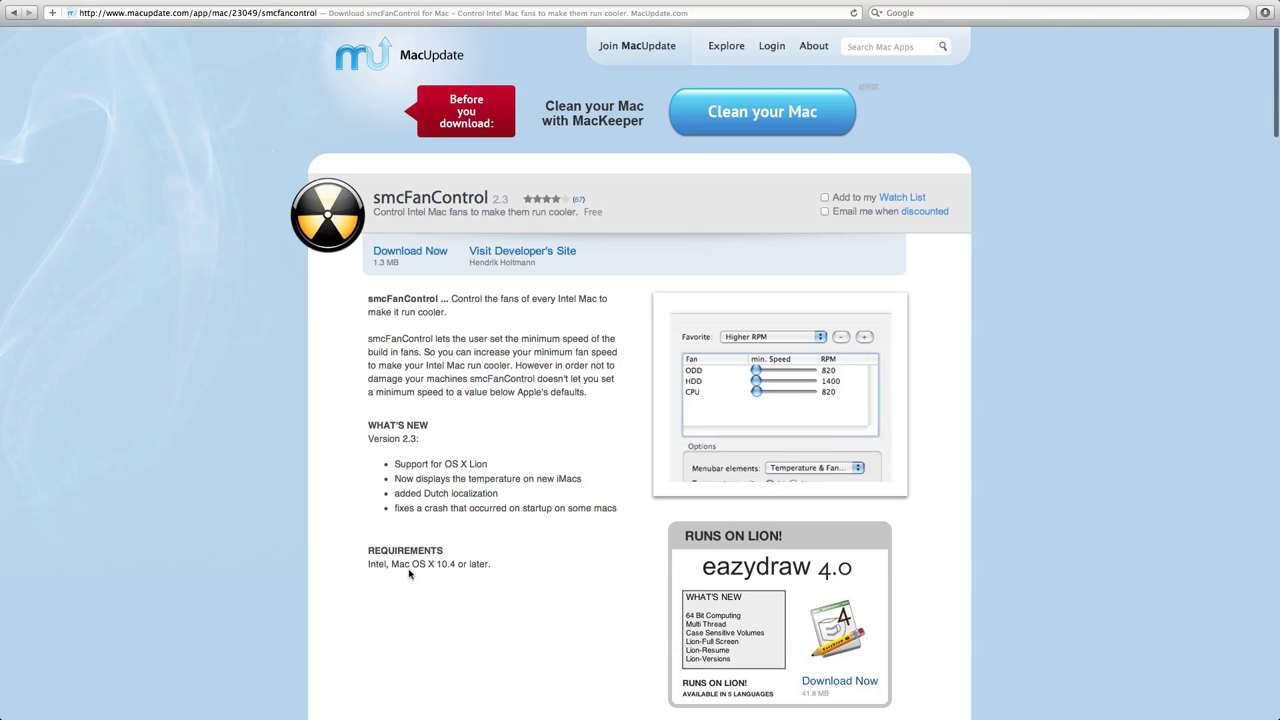
key(ctrl+Left)
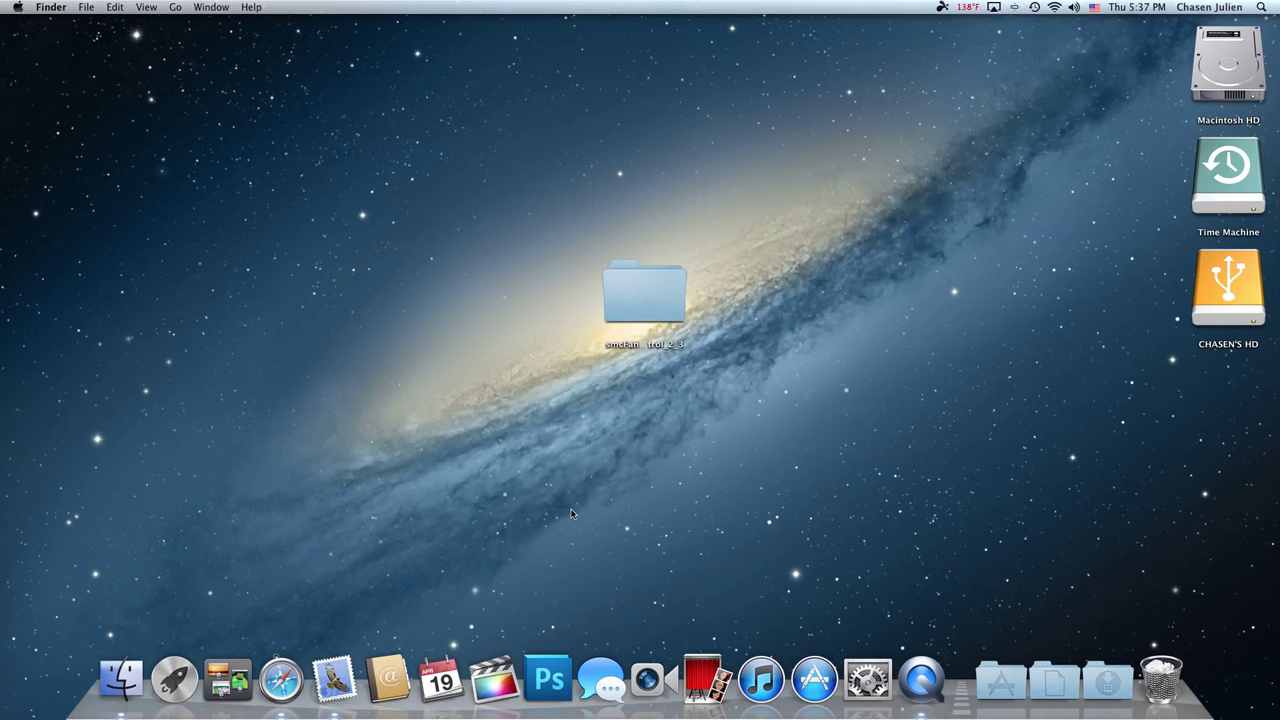
key(ctrl+Right)
drag(429, 564, 486, 564)
click(515, 566)
key(ctrl+Left)
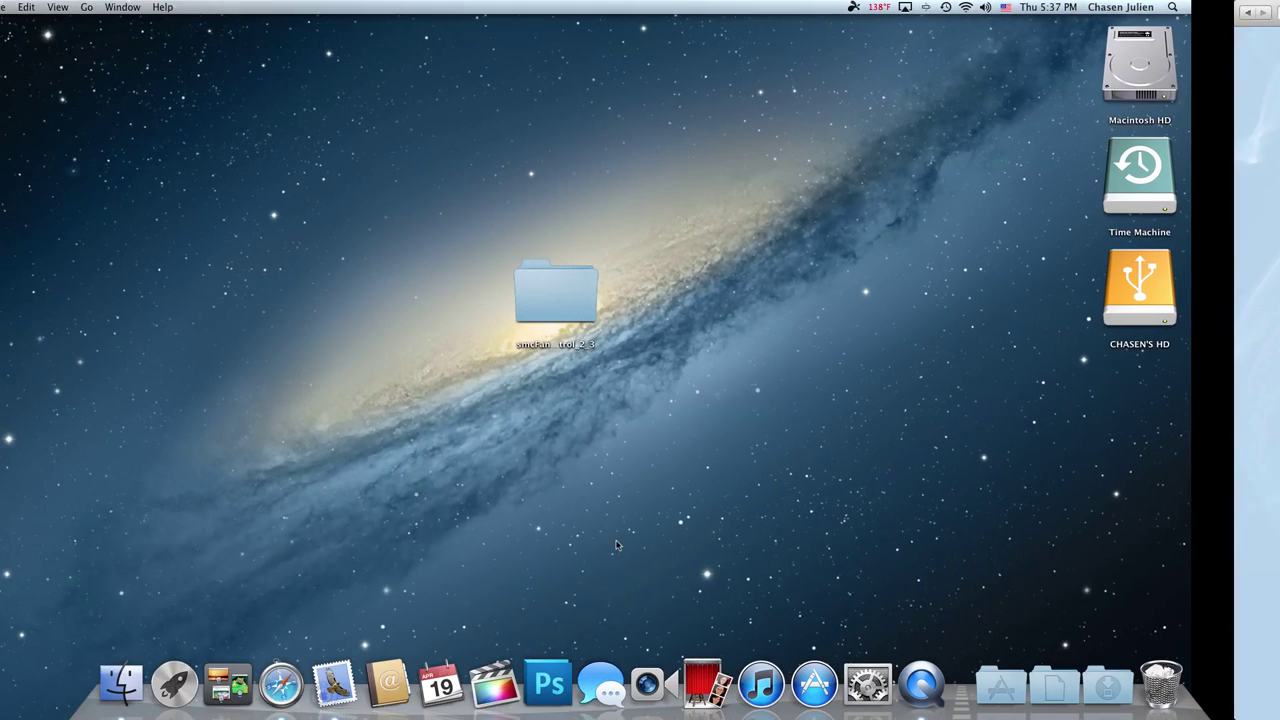